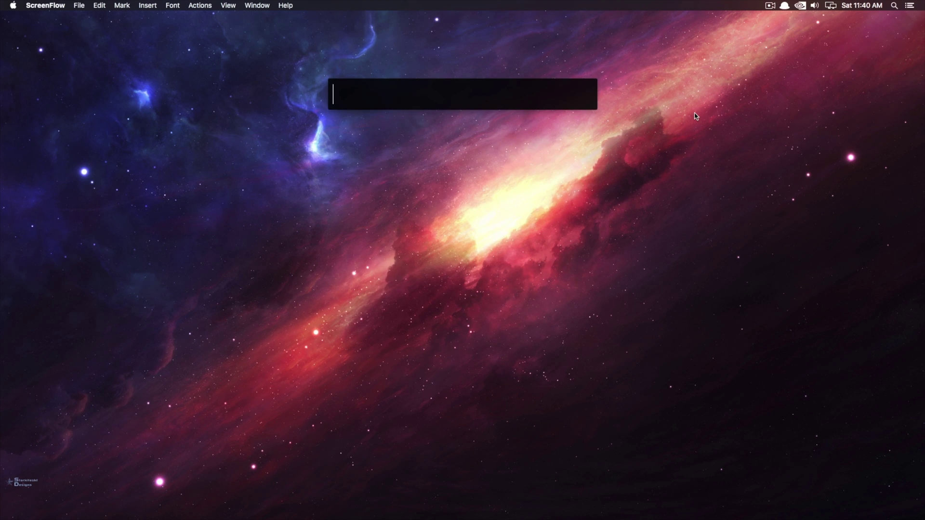
# Try Alfred searches for 'c', 'cal' and 'mess', then search for 'technominute'.
pyautogui.write('c')
pyautogui.press('BackSpace')
pyautogui.write('cal')
pyautogui.press('BackSpace')
pyautogui.press('BackSpace')
pyautogui.press('BackSpace')
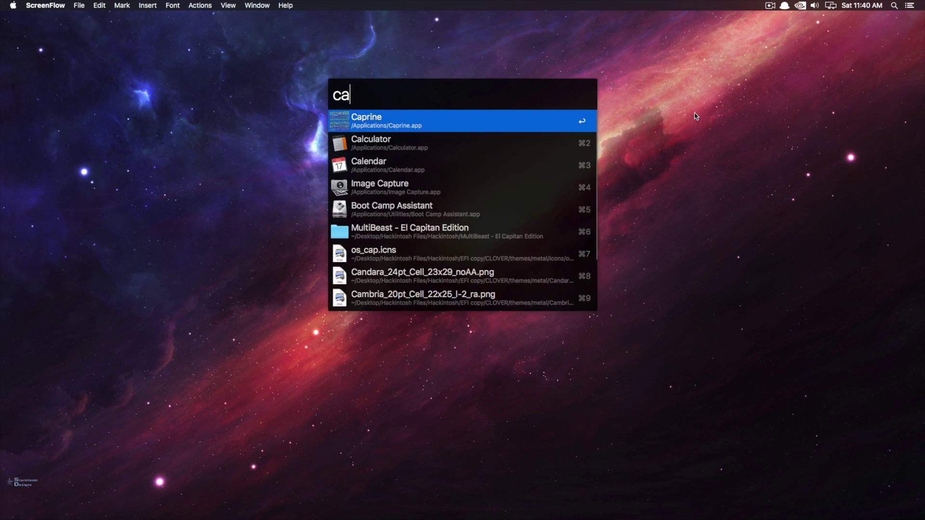
pyautogui.write('mess')
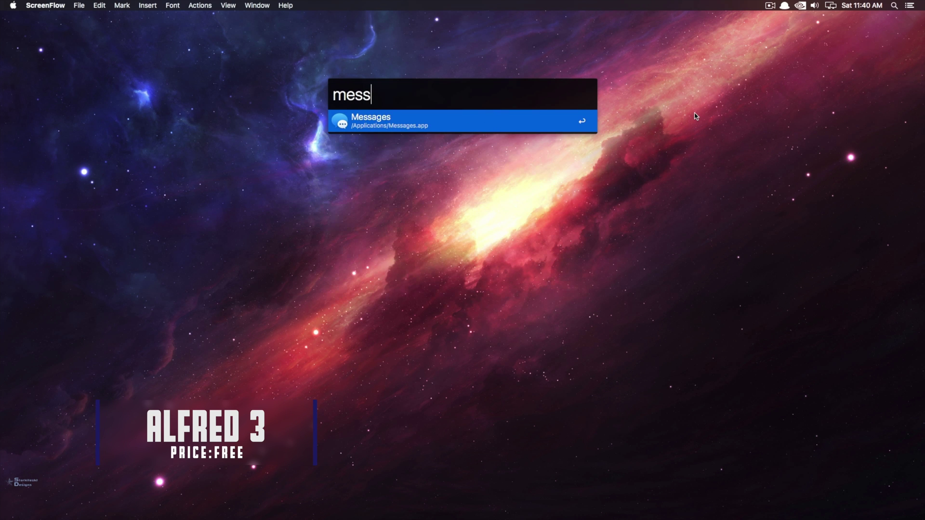
pyautogui.press('BackSpace')
pyautogui.press('BackSpace')
pyautogui.press('BackSpace')
pyautogui.press('BackSpace')
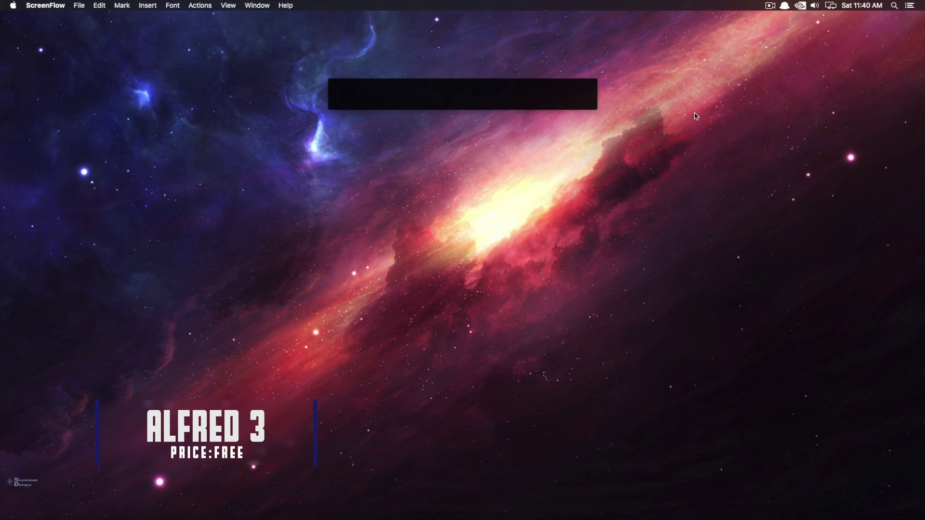
pyautogui.write('technominute')
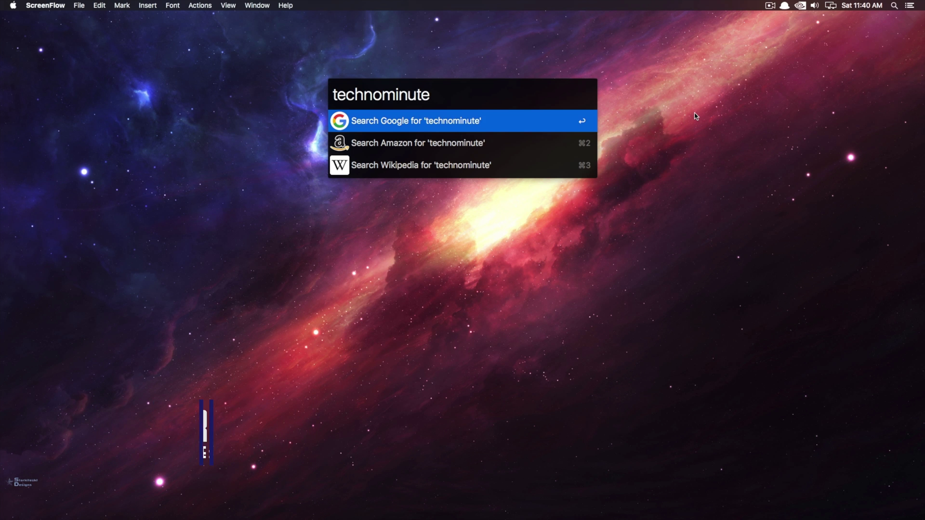
# Google 'technominute', open the TechnoMinute YouTube channel, then show Alfred's General preferences.
pyautogui.press('Return')
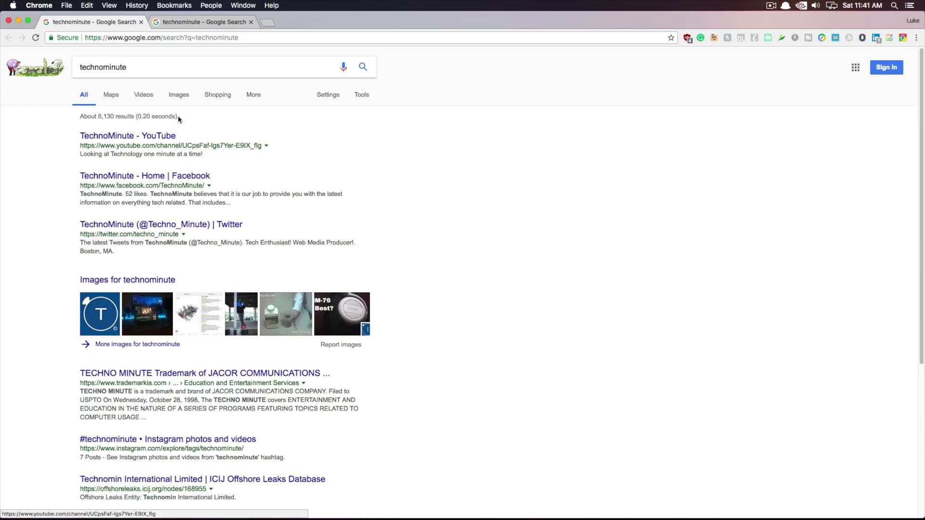
pyautogui.click(129, 137)
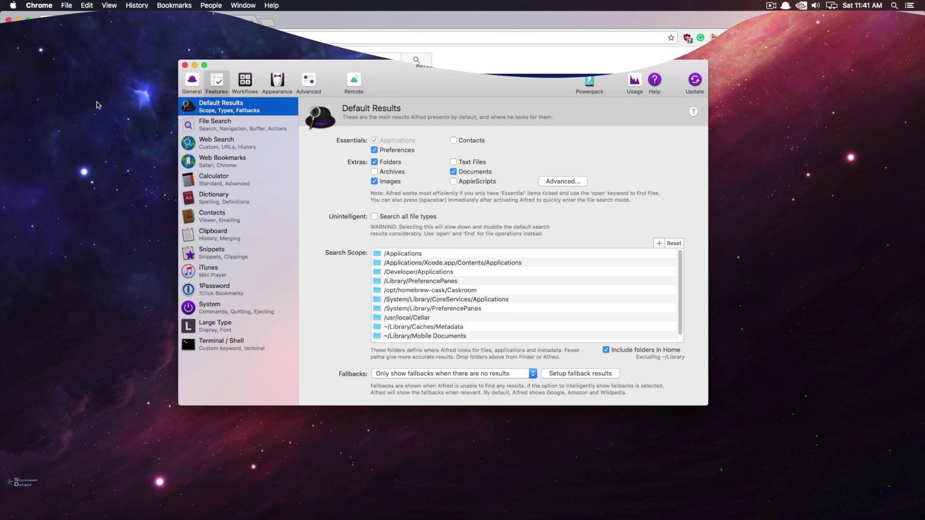
pyautogui.click(192, 82)
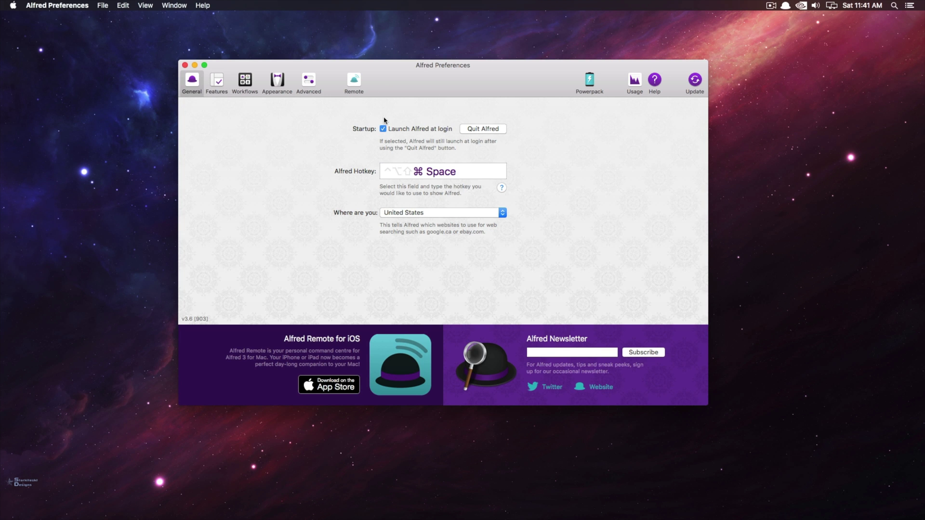
# Browse Alfred's Features settings: Calculator, Dictionary, Contacts, Clipboard, Snippets and iTunes.
pyautogui.click(218, 82)
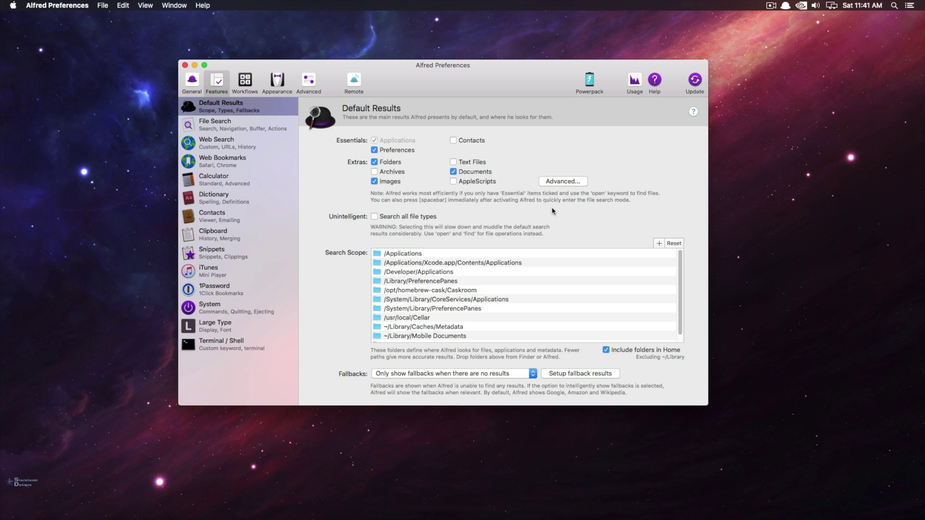
pyautogui.click(243, 182)
pyautogui.click(245, 203)
pyautogui.click(243, 221)
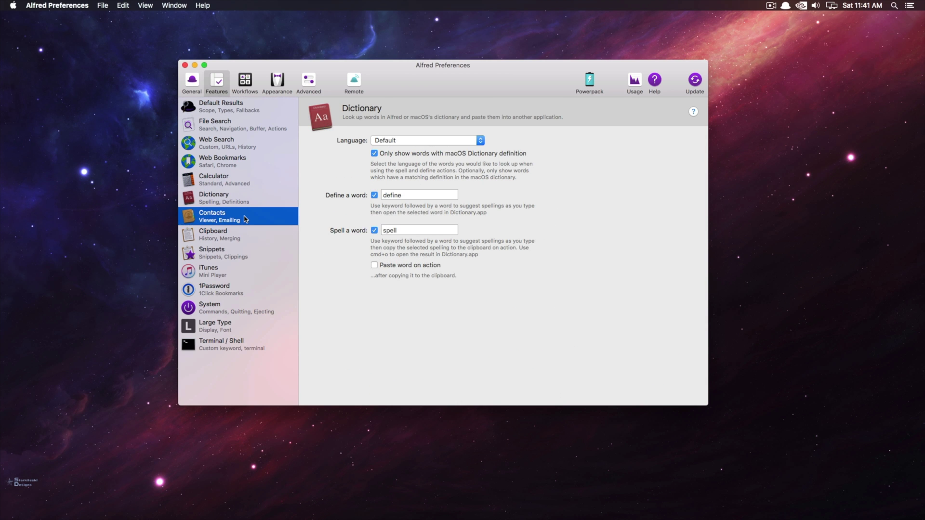
pyautogui.click(244, 235)
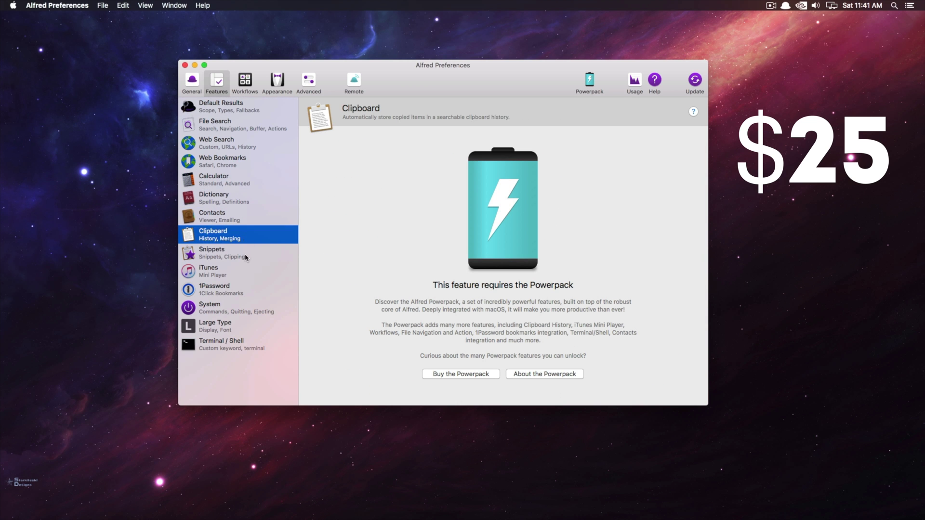
pyautogui.click(245, 253)
pyautogui.click(243, 275)
# Try adding a custom Appearance theme and follow the Powerpack Required prompt to the Powerpack page.
pyautogui.click(277, 82)
pyautogui.click(456, 150)
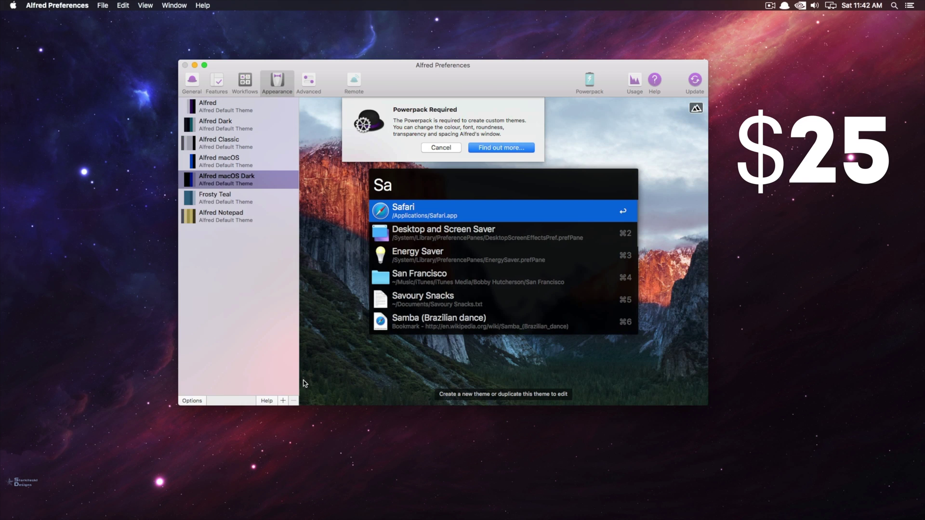
pyautogui.moveTo(393, 110); pyautogui.dragTo(451, 114)
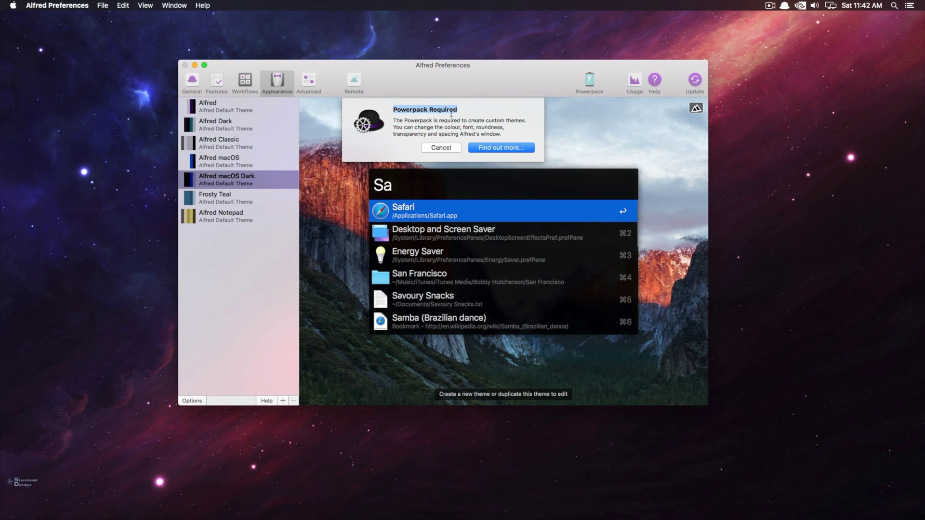
pyautogui.moveTo(504, 136); pyautogui.dragTo(389, 116)
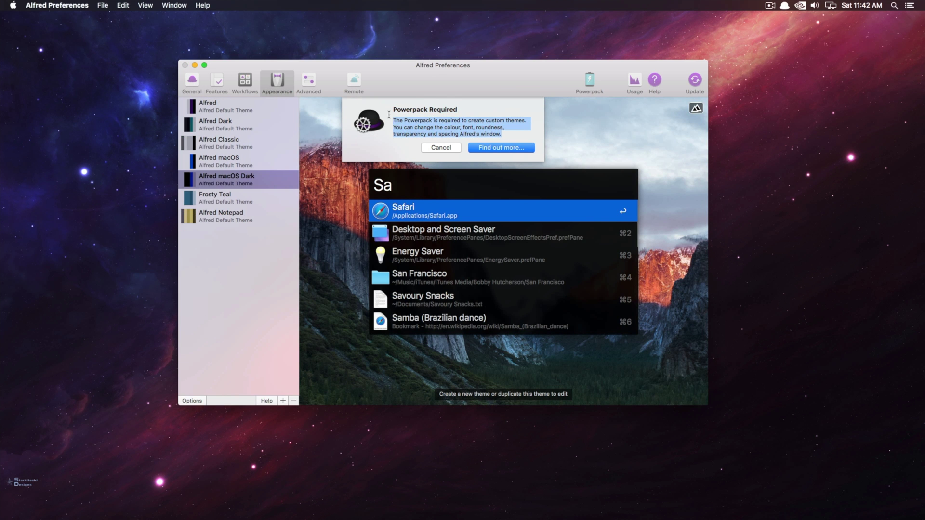
pyautogui.click(489, 149)
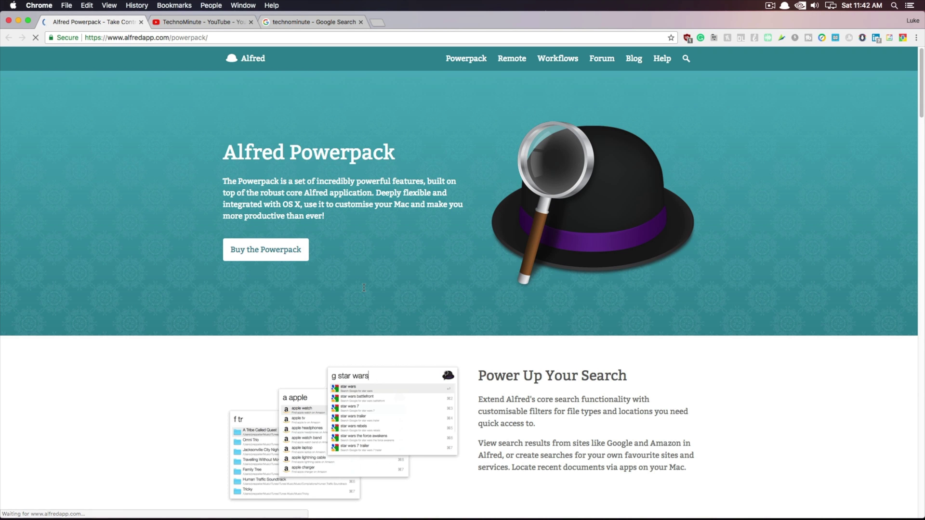
# Scroll through the Alfred Powerpack features, then open Itsycal's March 2018 menu-bar calendar.
pyautogui.scroll(-10, 365, 289)
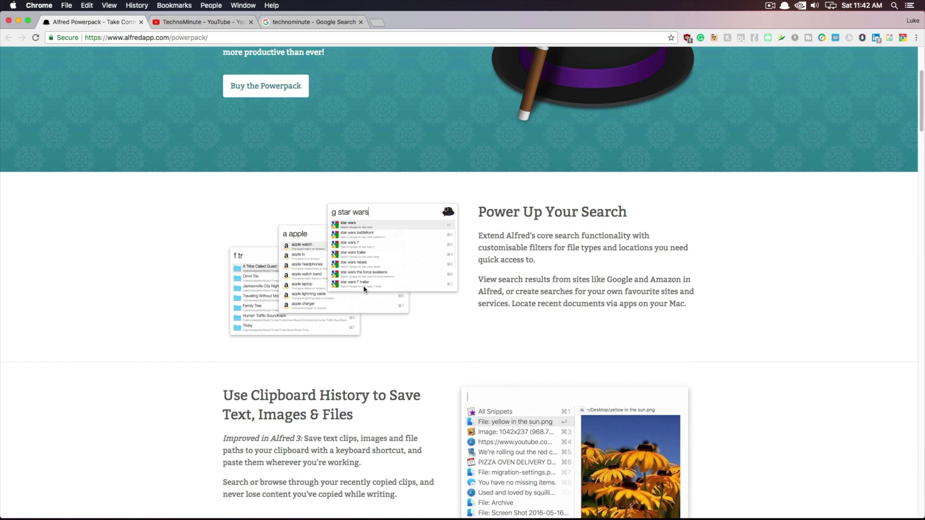
pyautogui.scroll(-2, 365, 289)
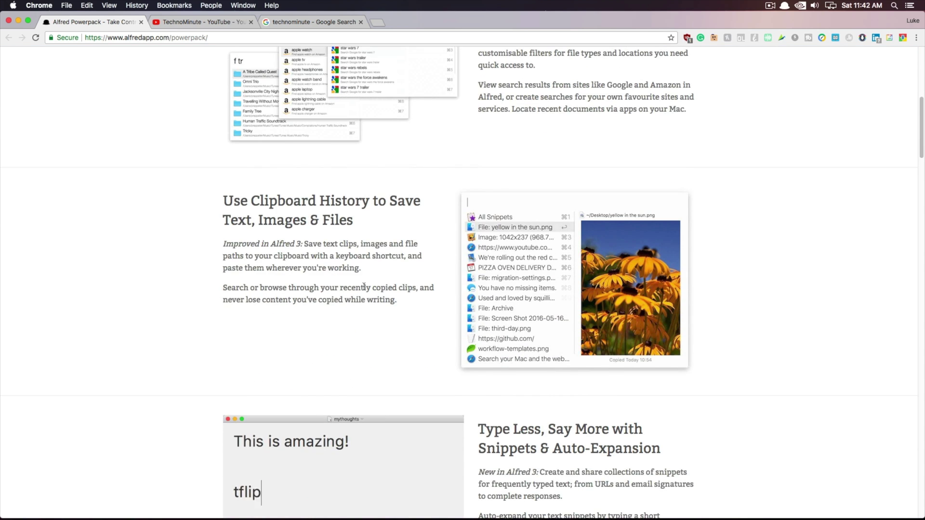
pyautogui.scroll(-10, 365, 289)
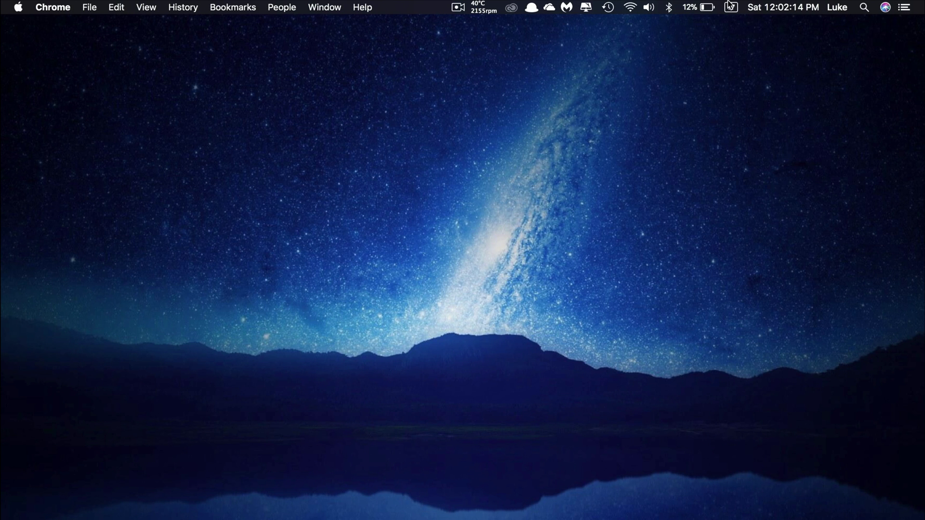
pyautogui.click(730, 8)
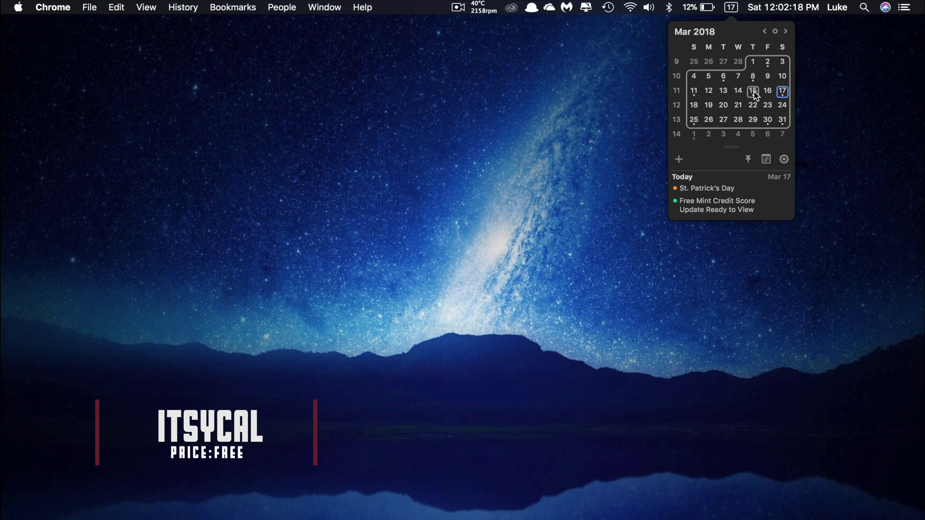
# Start and discard a new March 17 event, then open the full Calendar app from Itsycal.
pyautogui.doubleClick(782, 92)
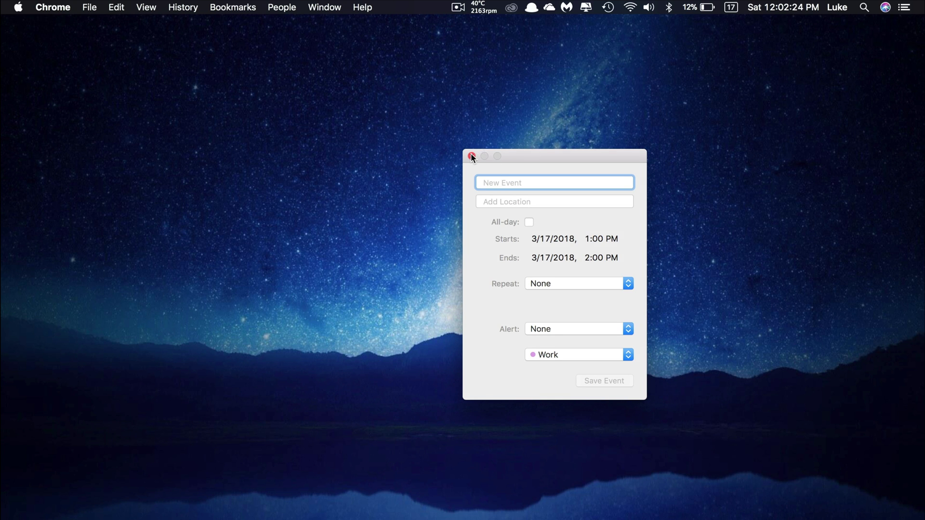
pyautogui.click(471, 156)
pyautogui.click(731, 7)
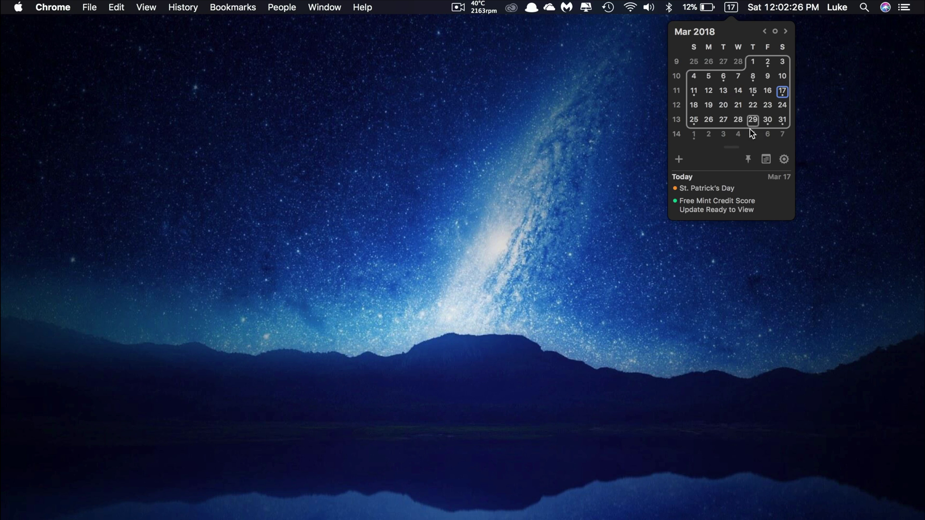
pyautogui.click(766, 160)
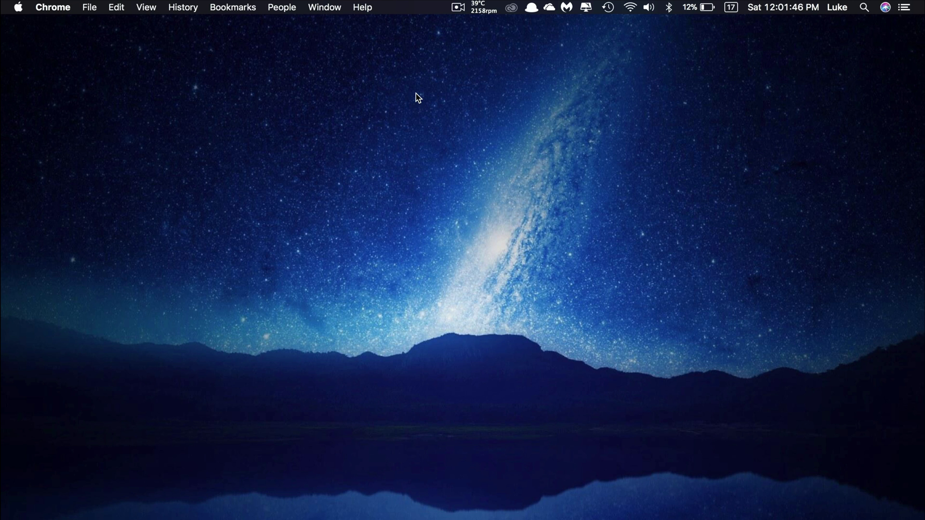
# In Itsycal's Appearance preferences, keep the outline menu-bar icon and switch the theme to Light.
pyautogui.click(731, 8)
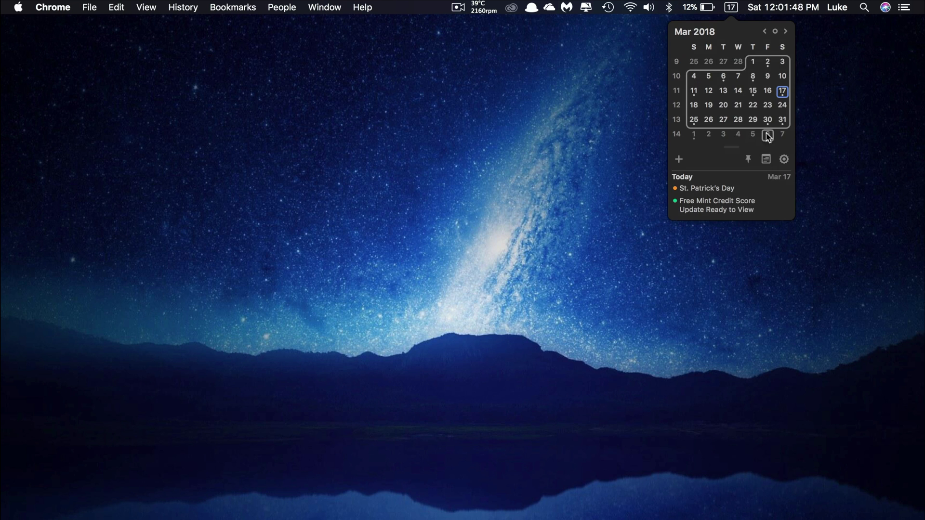
pyautogui.click(785, 164)
pyautogui.click(786, 175)
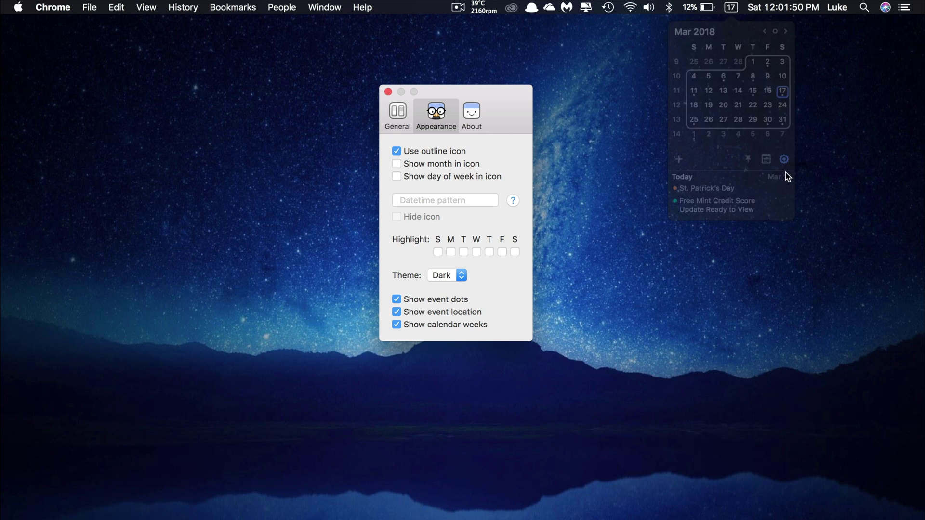
pyautogui.click(396, 152)
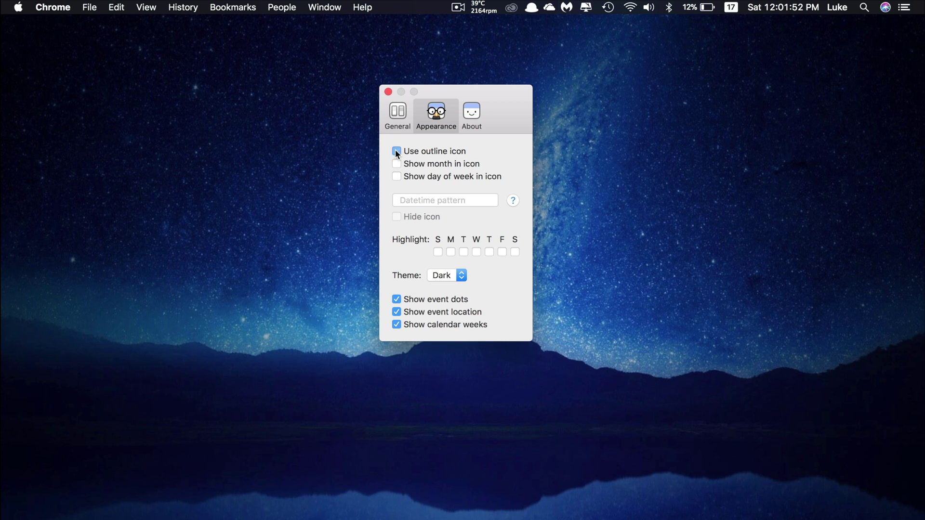
pyautogui.click(397, 152)
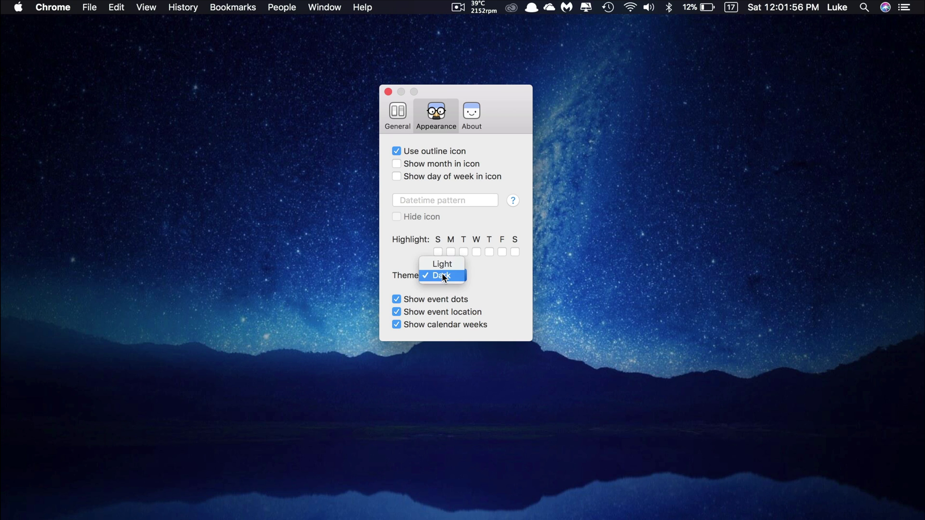
pyautogui.click(435, 262)
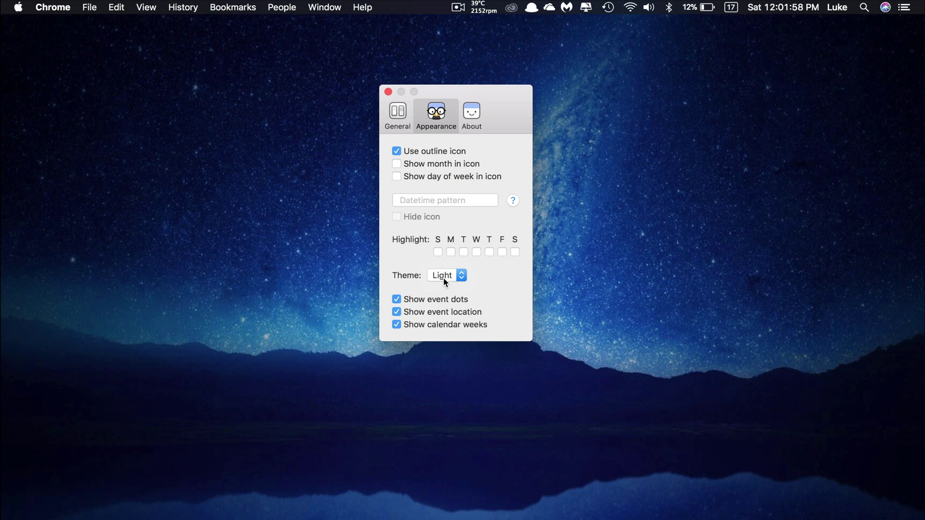
pyautogui.click(443, 277)
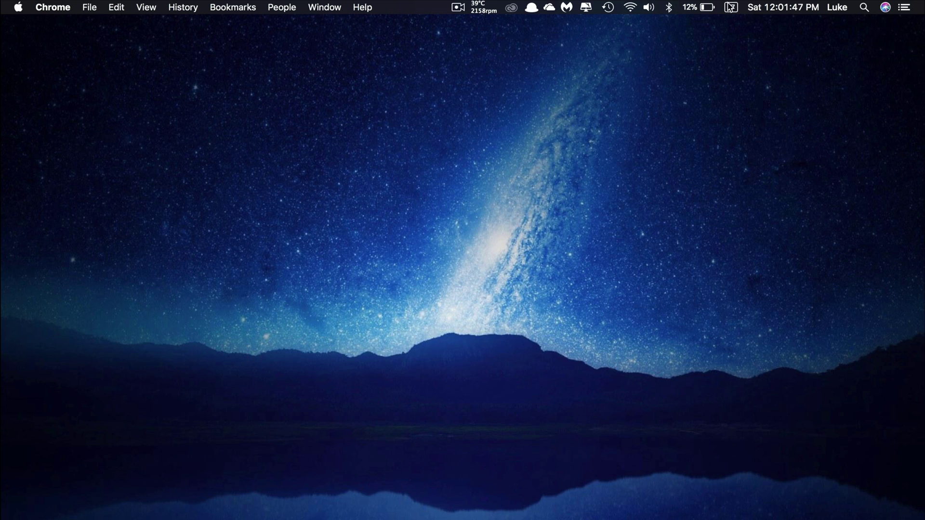
pyautogui.click(731, 7)
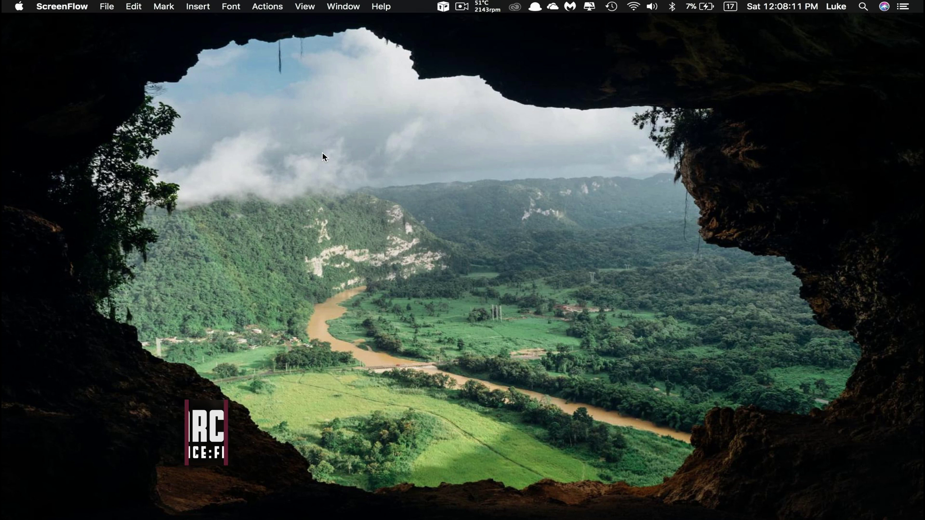
# Launch Parcel from the Alfred bar by searching 'pa'.
pyautogui.hotkey('alt', 'space')
pyautogui.write('pa')
pyautogui.press('Return')
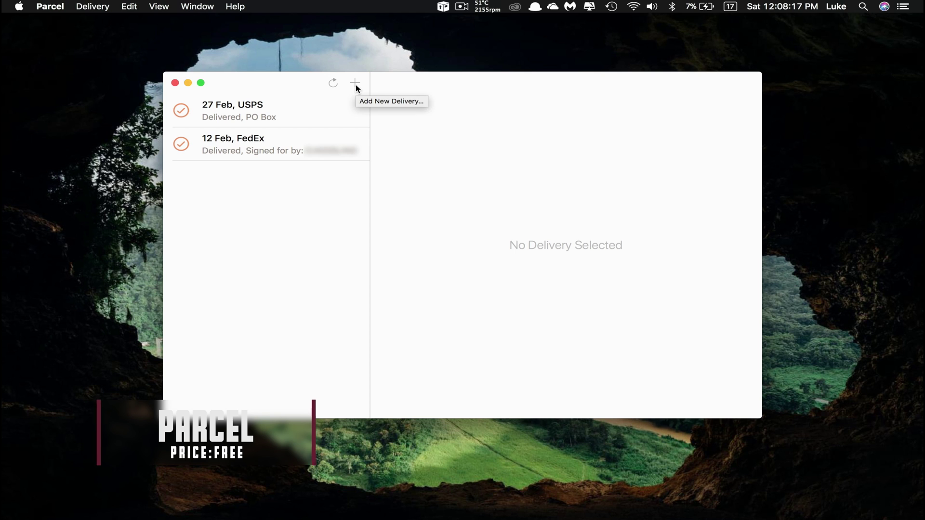
# Add the USPS shipment as a delivery named 'Screen Protector', then open the Parcel menu.
pyautogui.click(355, 83)
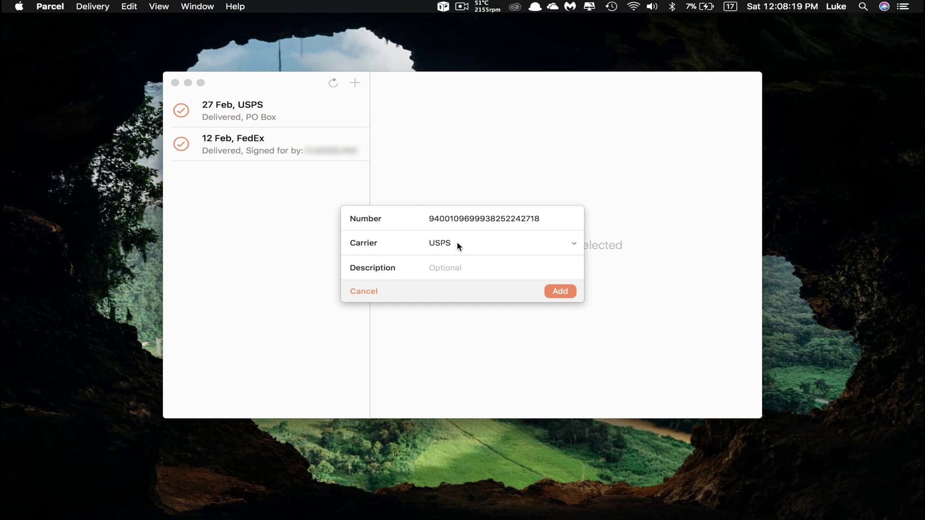
pyautogui.write('Screen Protector')
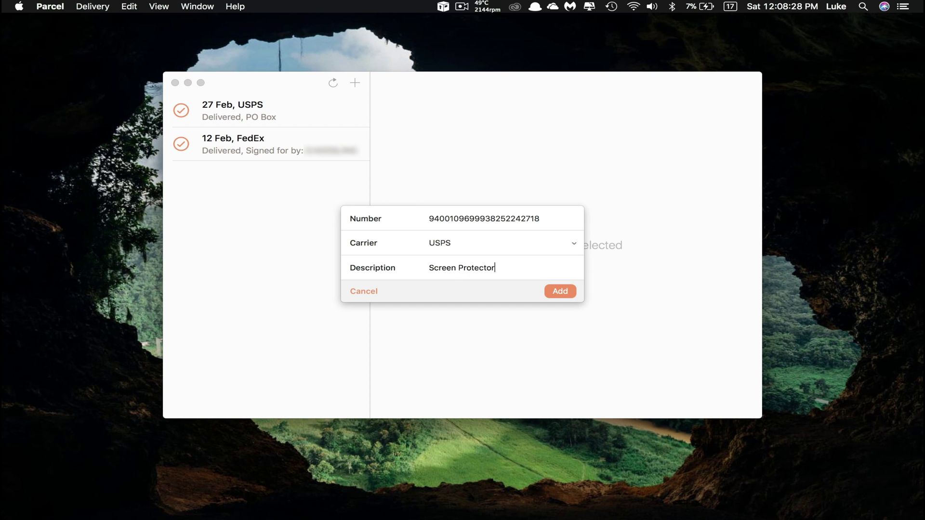
pyautogui.press('Return')
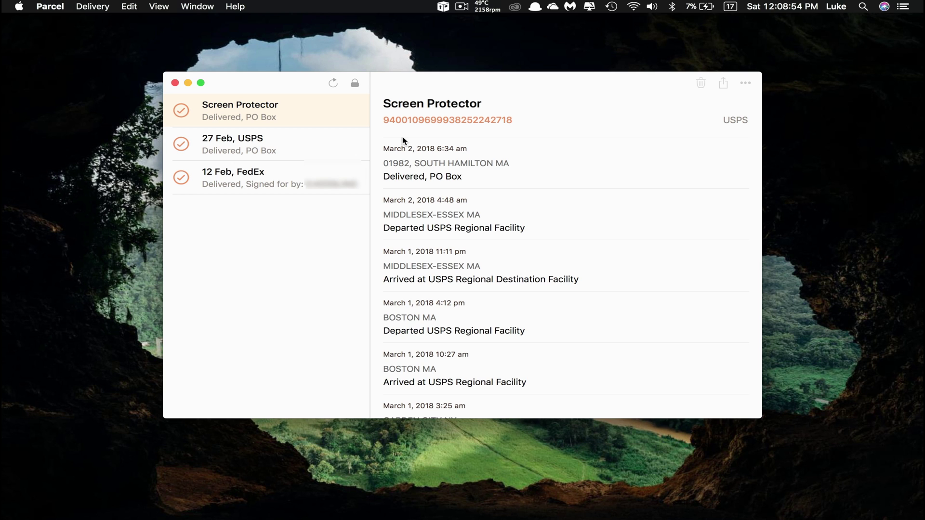
pyautogui.click(92, 6)
pyautogui.moveTo(50, 7)
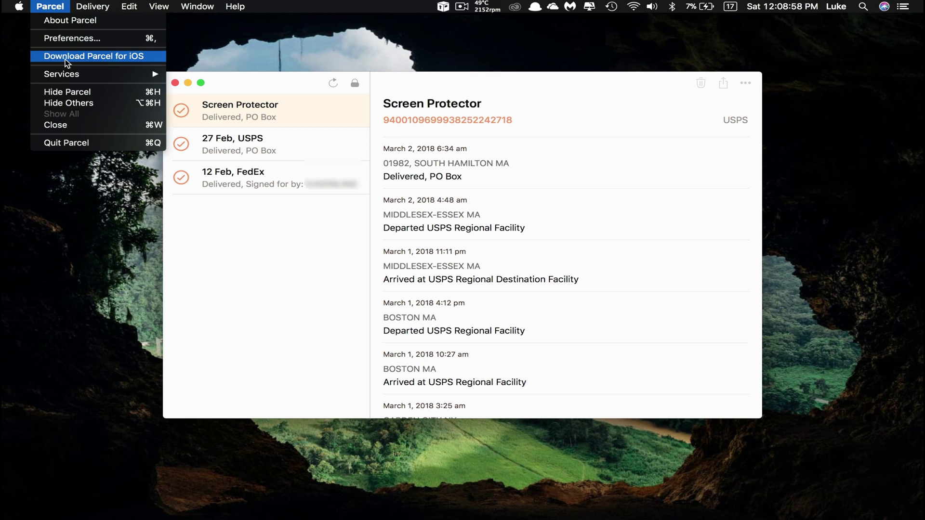
pyautogui.click(61, 41)
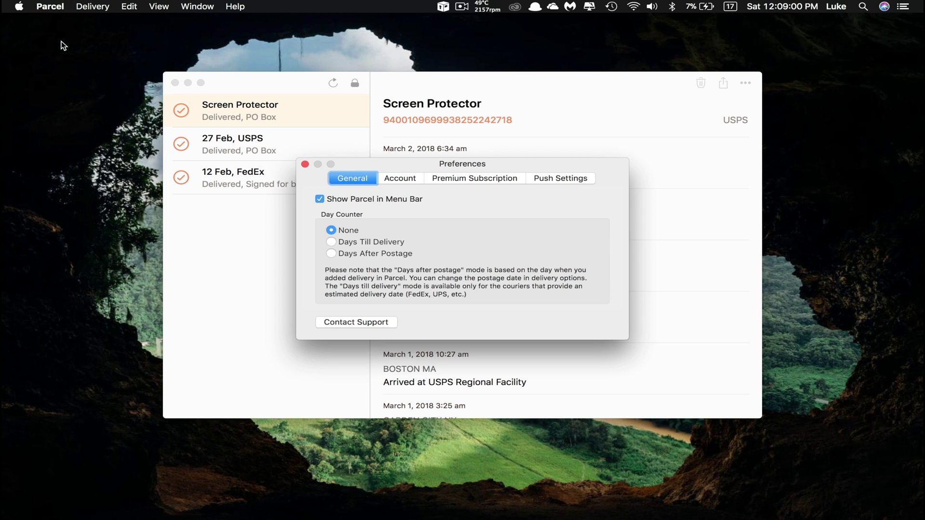
pyautogui.click(506, 183)
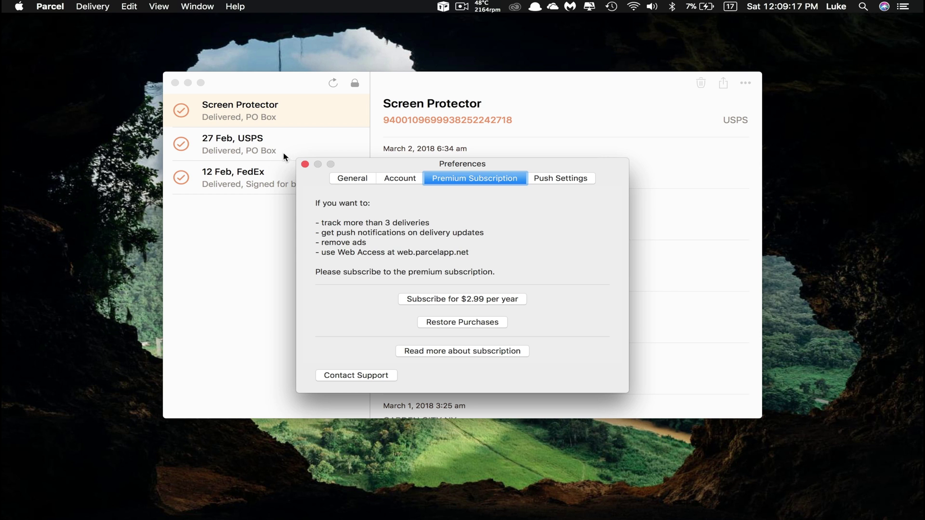
pyautogui.click(304, 164)
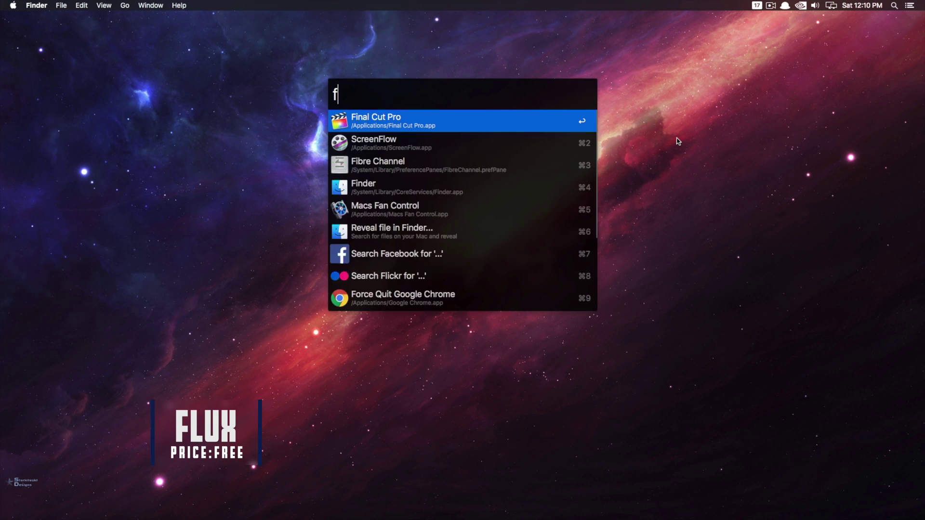
# Open f.lux and preview Sunset 3400K and Bedtime 1900K, returning to Daytime 6500K.
pyautogui.press('Return')
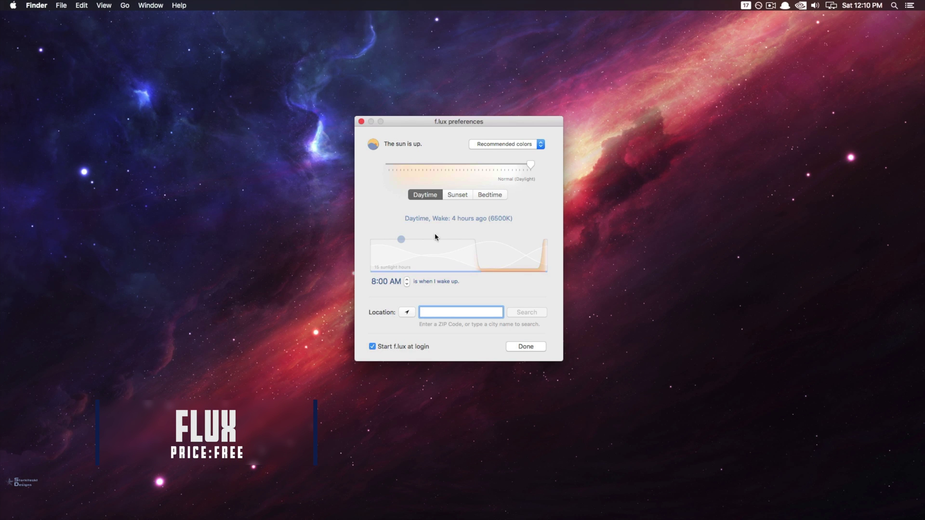
pyautogui.click(451, 197)
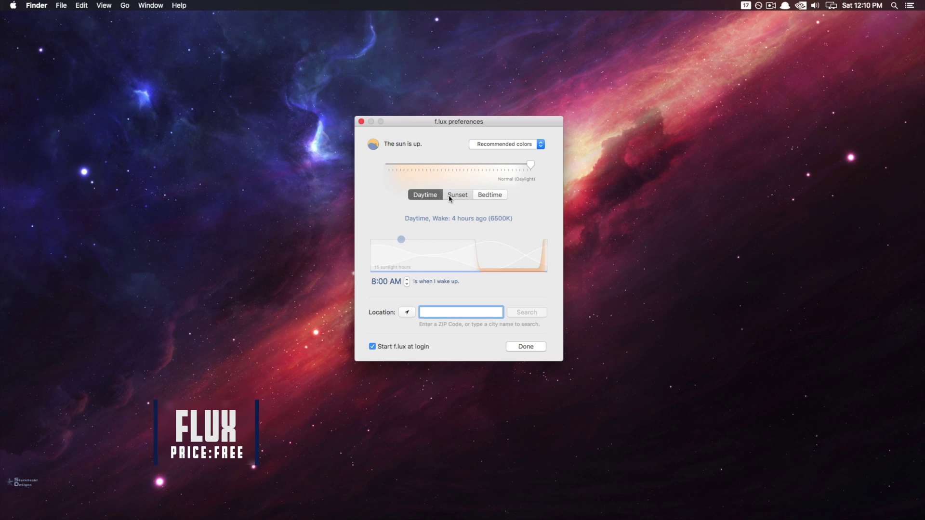
pyautogui.click(480, 197)
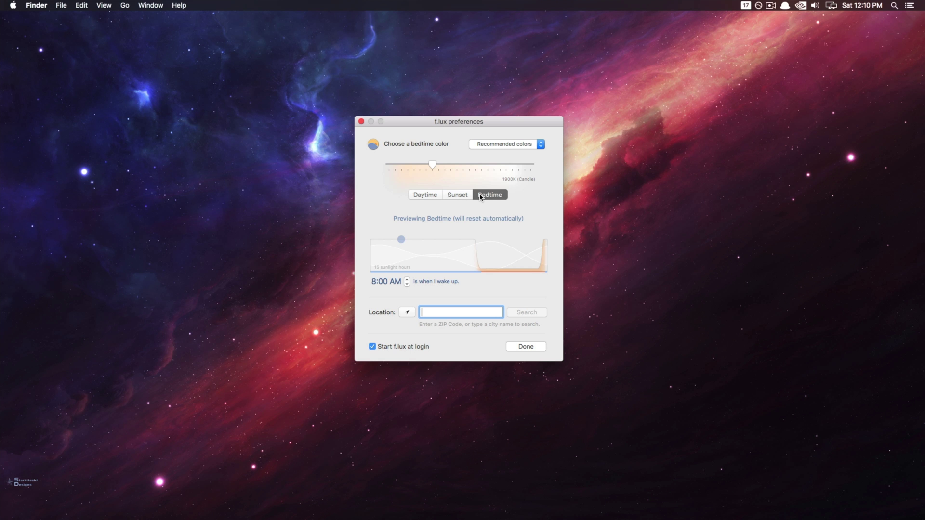
pyautogui.click(426, 197)
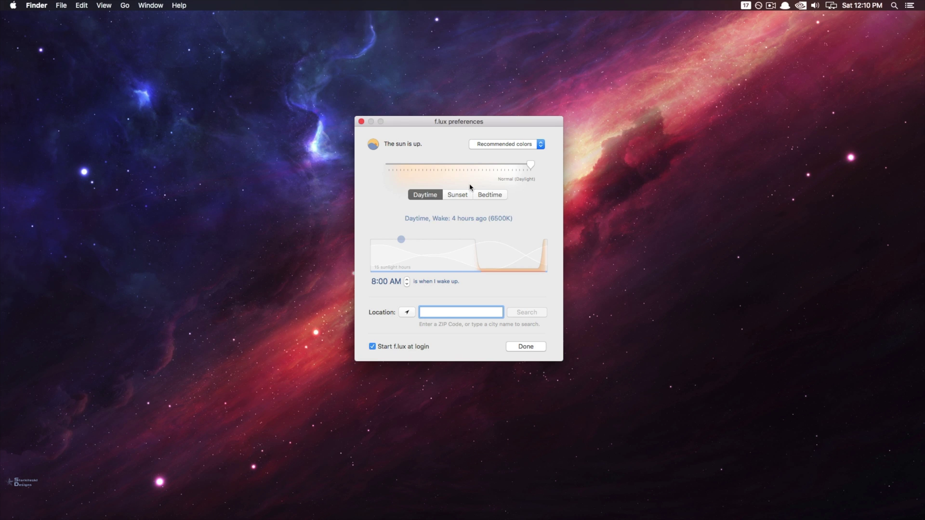
# Switch f.lux to the Custom colors preset with daytime lowered to 5500K.
pyautogui.click(504, 144)
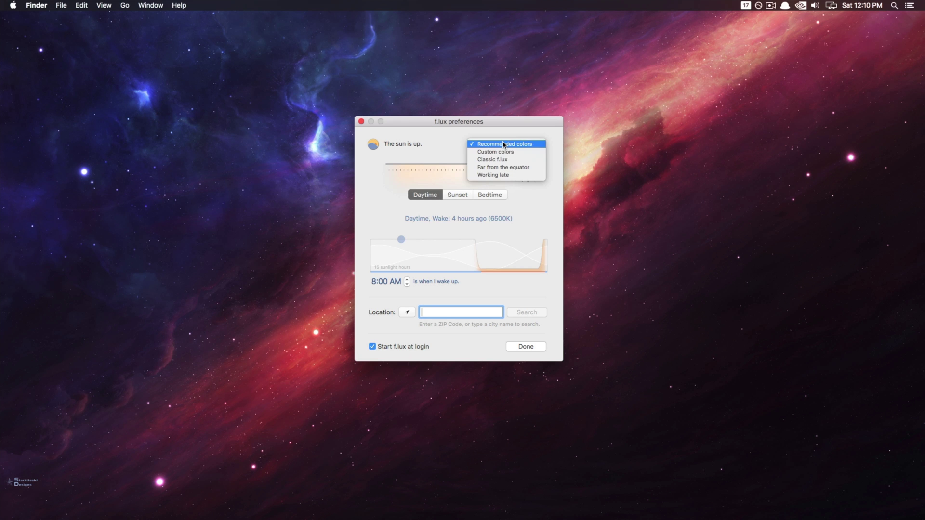
pyautogui.click(506, 152)
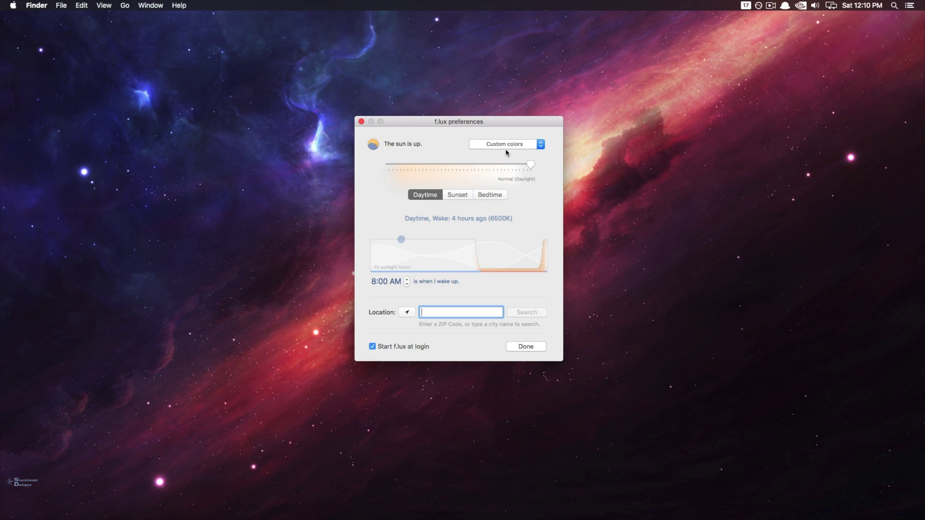
pyautogui.moveTo(530, 166)
pyautogui.mouseDown()
pyautogui.moveTo(493, 178)
pyautogui.moveTo(520, 177)
pyautogui.mouseUp()
# Search for New York as the f.lux location and confirm it.
pyautogui.write('ney')
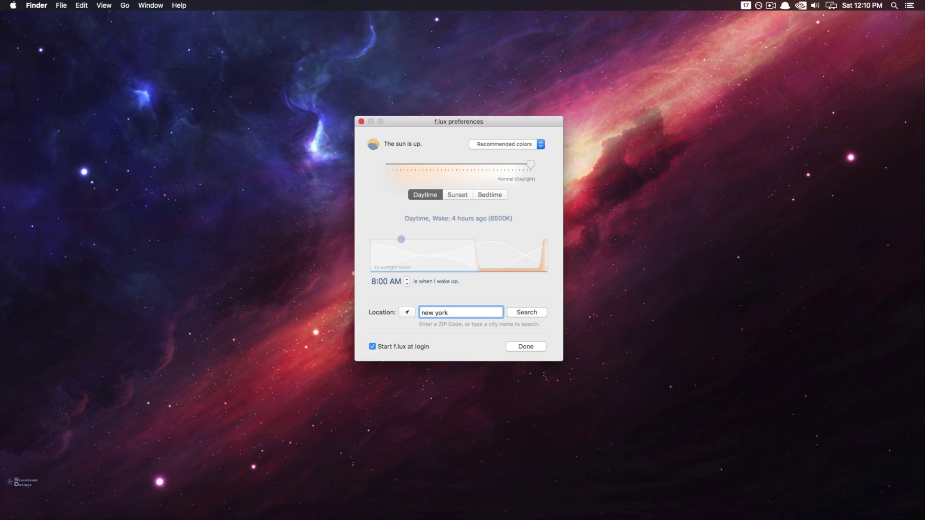
pyautogui.click(515, 313)
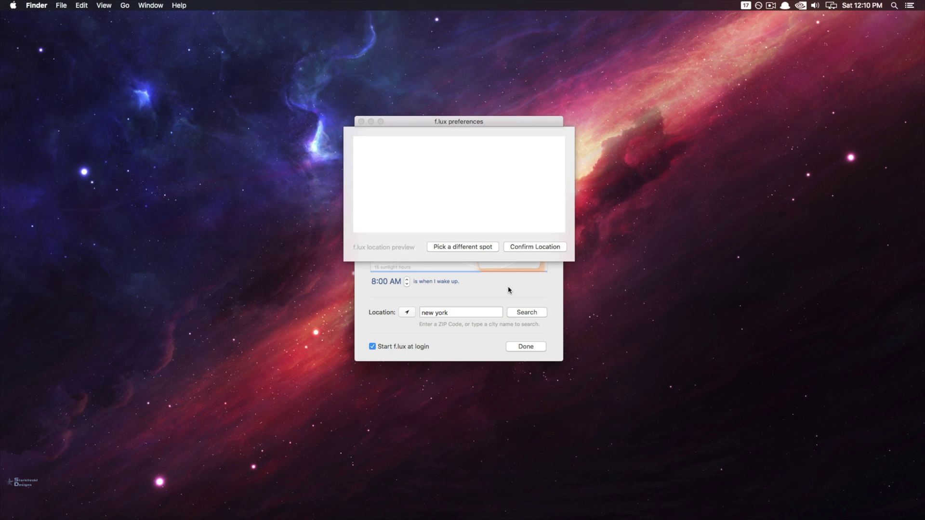
pyautogui.click(543, 248)
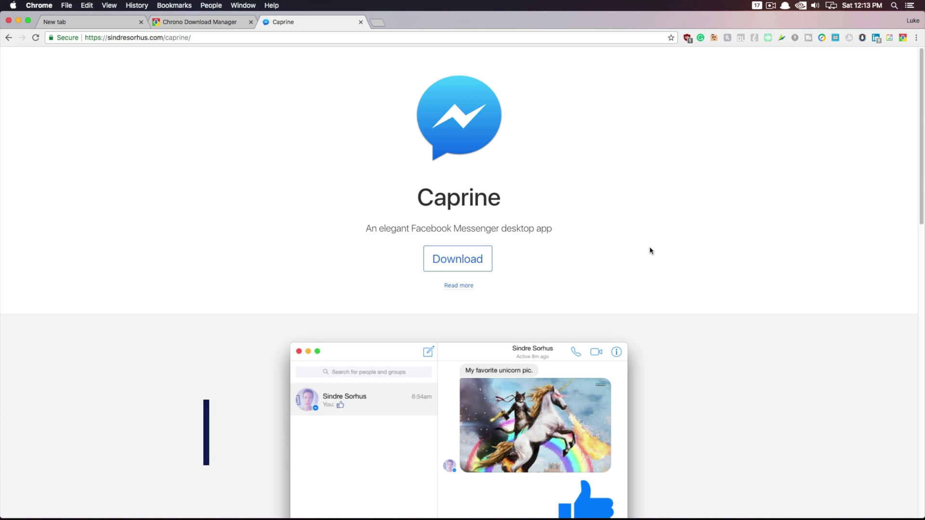
# Scroll through the Caprine page's Features and back, then launch Caprine from the Dock.
pyautogui.scroll(-3, 644, 244)
pyautogui.scroll(-5, 644, 243)
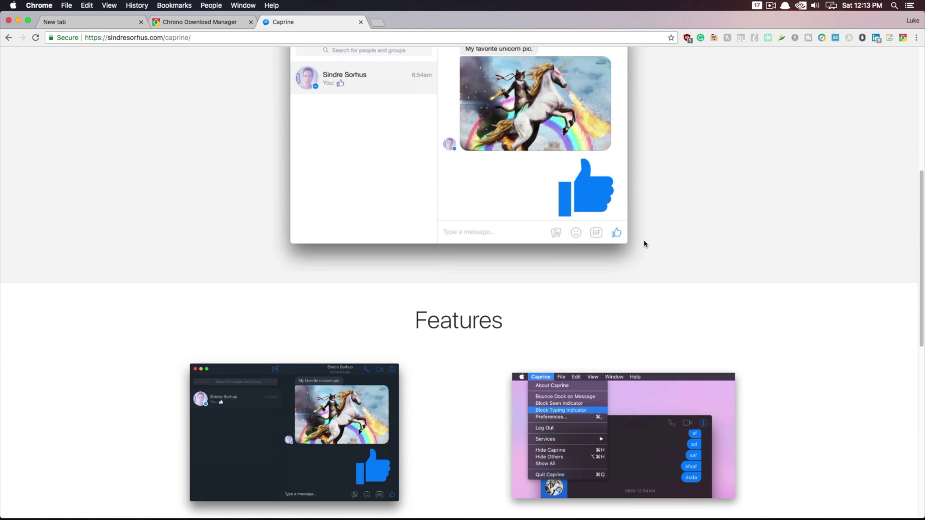
pyautogui.scroll(-2, 644, 243)
pyautogui.scroll(-1, 419, 363)
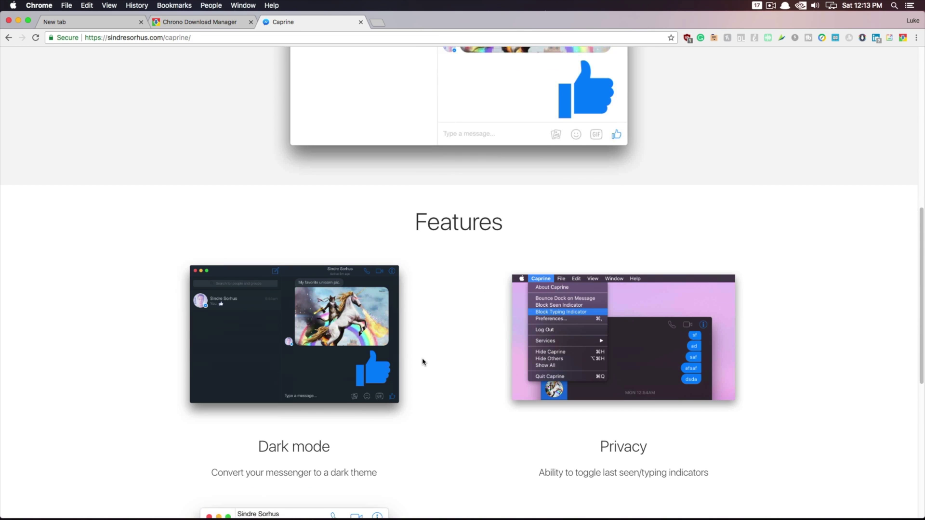
pyautogui.scroll(-2, 422, 362)
pyautogui.scroll(-3, 467, 374)
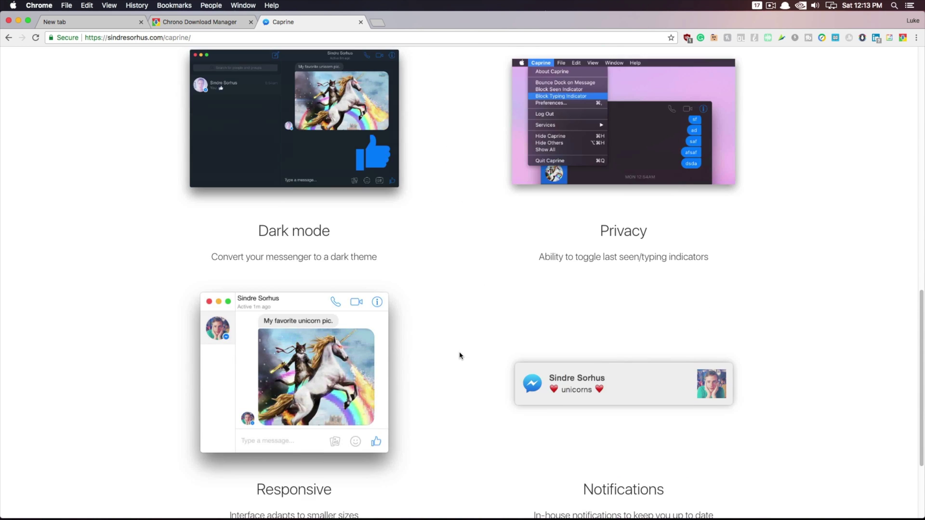
pyautogui.scroll(-2, 459, 355)
pyautogui.scroll(15, 461, 341)
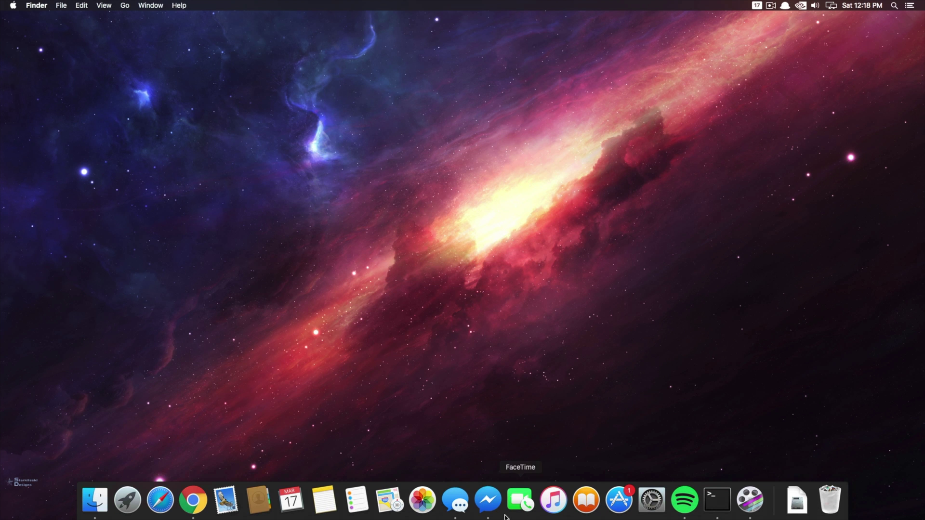
pyautogui.click(487, 513)
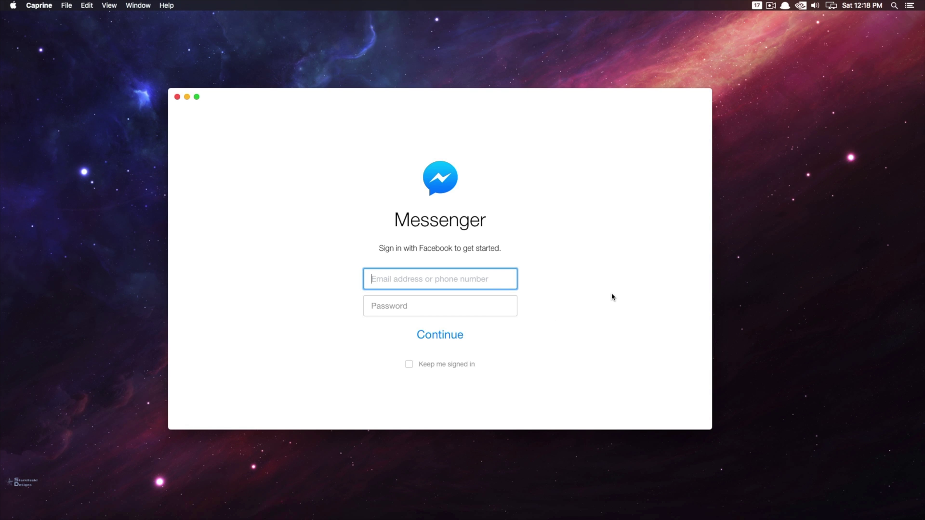
# Sign in to Messenger in Caprine with the account e-mail and password.
pyautogui.write('user@gmail.com')
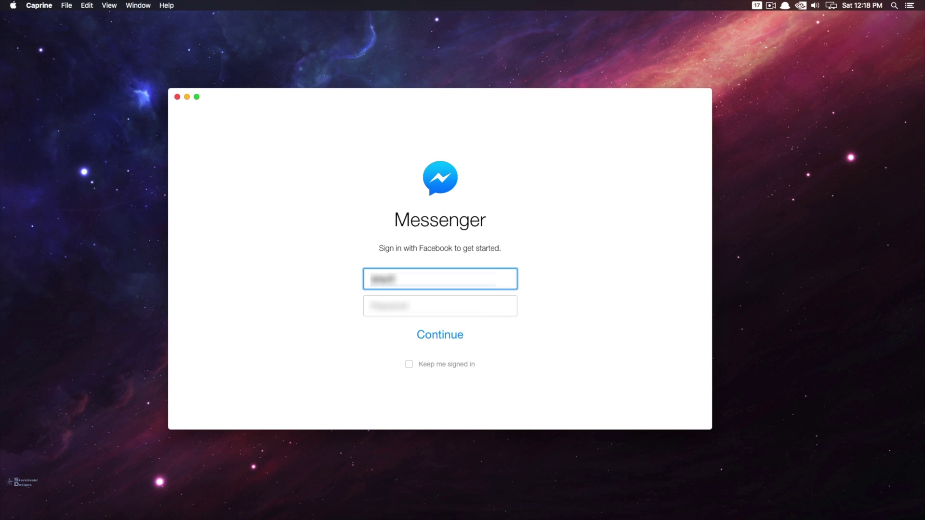
pyautogui.press('Tab')
pyautogui.write('password')
pyautogui.press('Return')
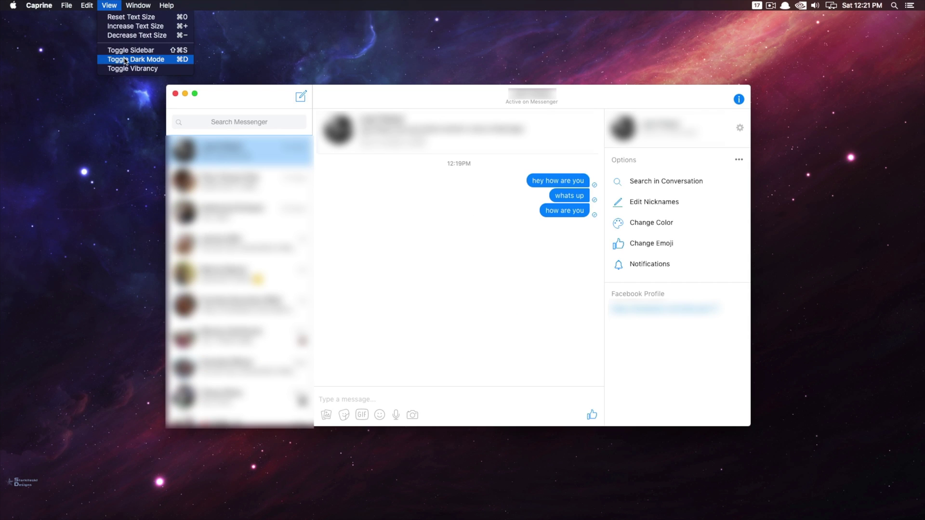
# Switch the Caprine conversation window to dark mode and turn on vibrancy.
pyautogui.click(136, 59)
pyautogui.click(109, 5)
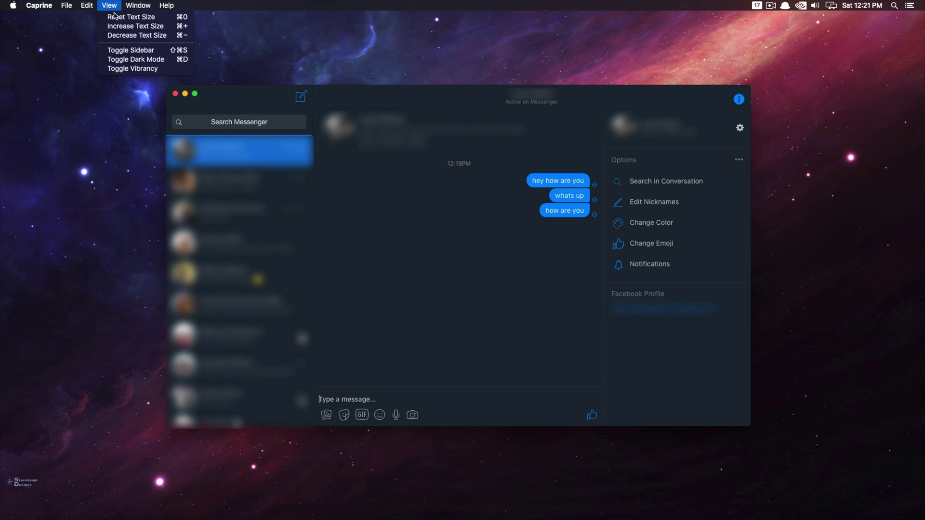
pyautogui.click(116, 68)
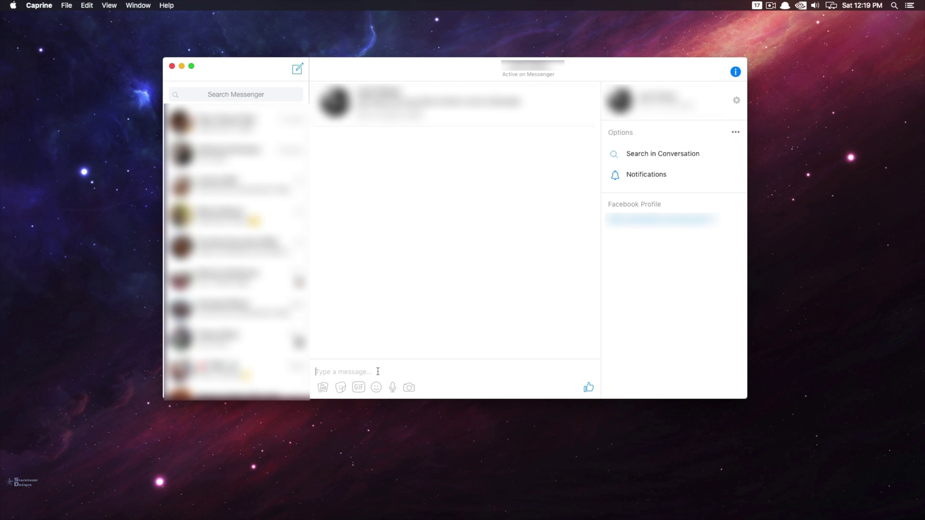
# Send three messages in the conversation: 'hey how are you', 'whats up', 'how are you'.
pyautogui.write('hey how are you')
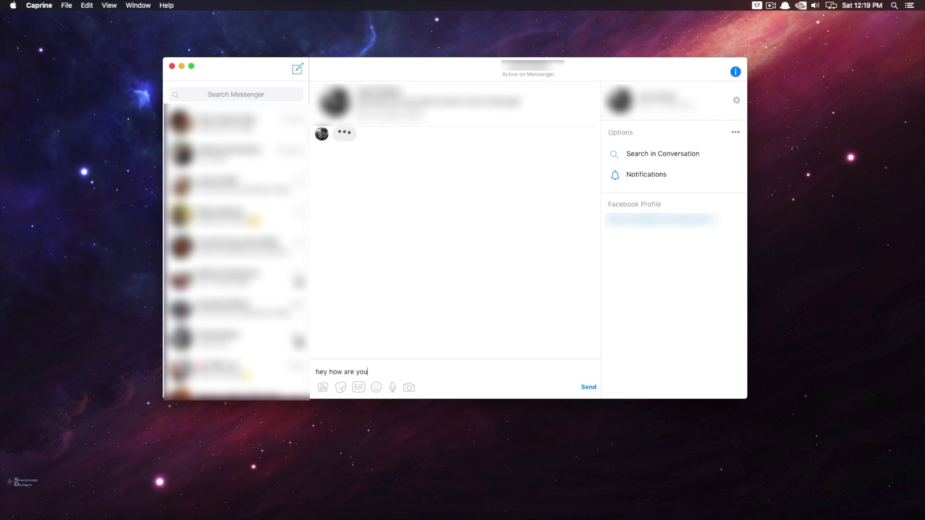
pyautogui.press('Return')
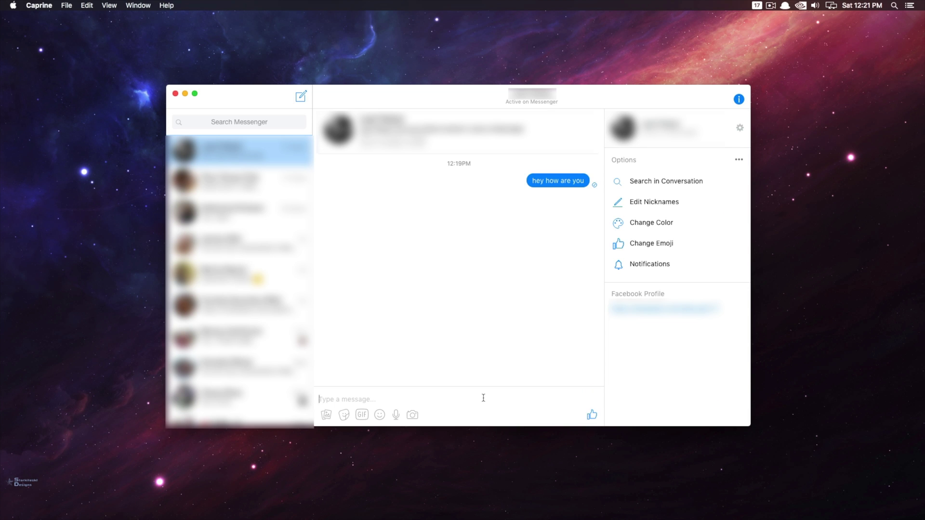
pyautogui.write('whats up')
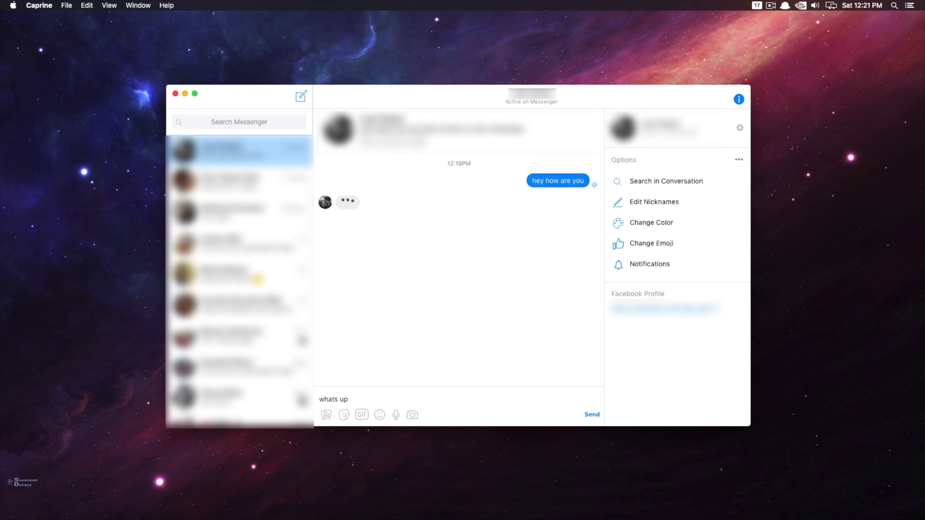
pyautogui.press('Return')
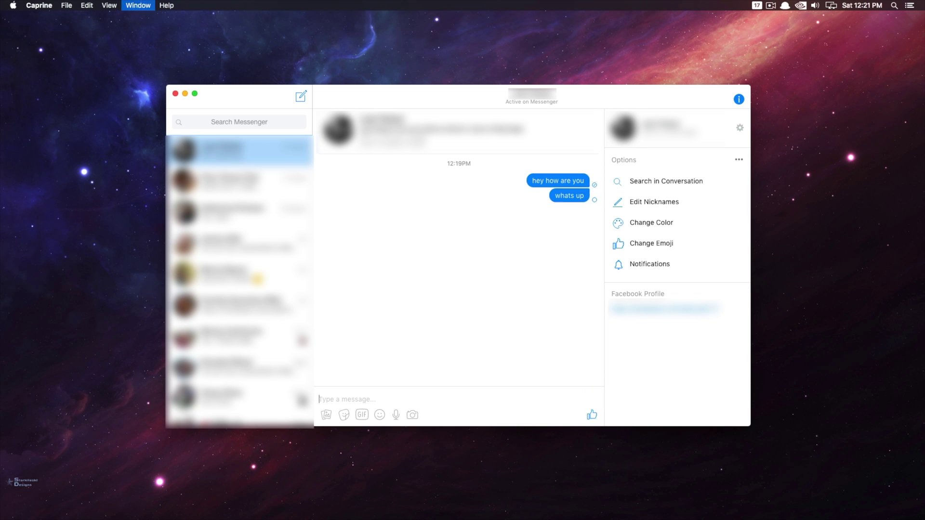
pyautogui.write('how are you')
pyautogui.press('Return')
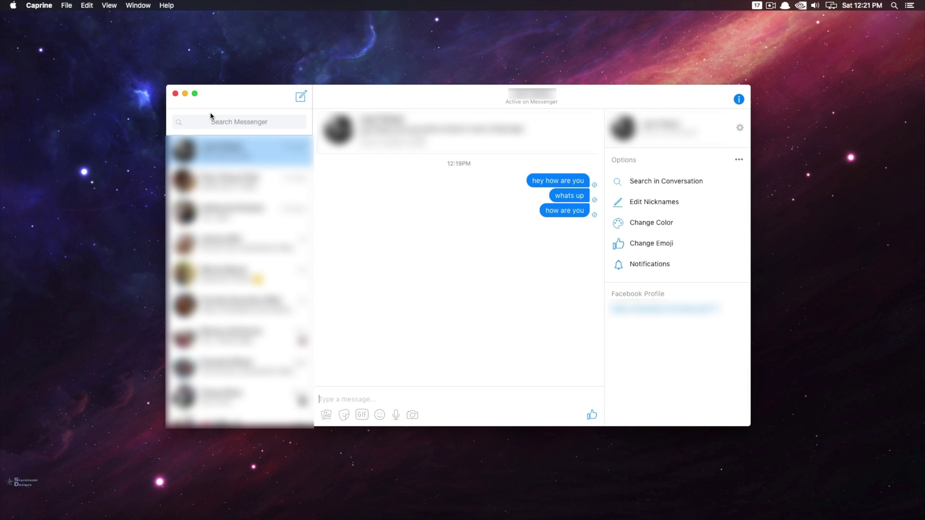